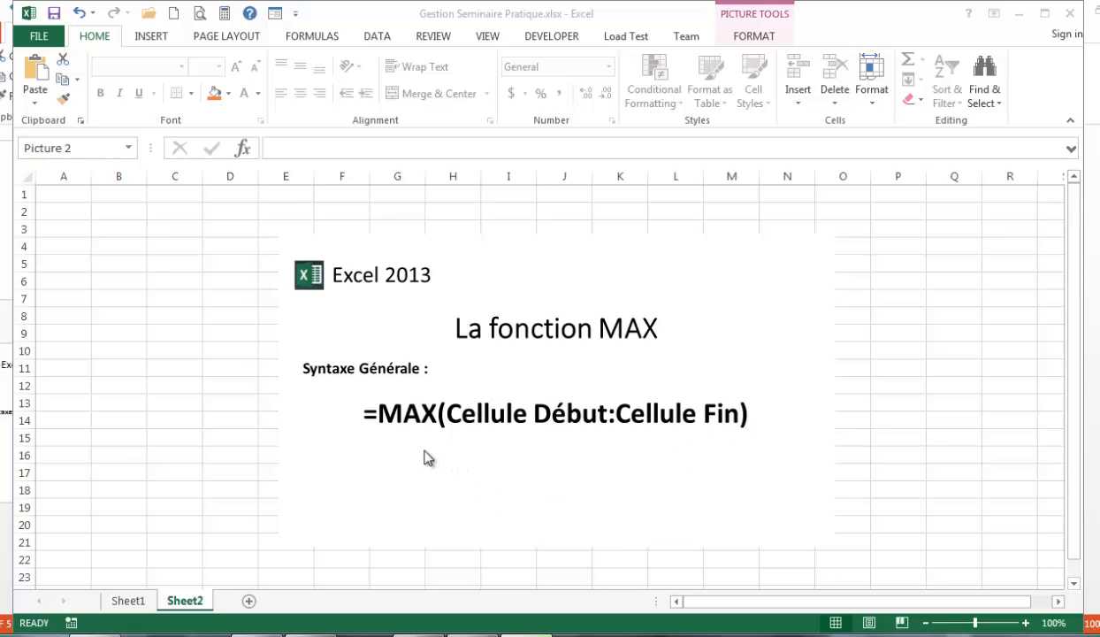
Step: Switch to Sheet1 and examine the Rentrées Totales column of the seminar table and the empty Valeur max. cell beneath it
{"action": "left_click", "coordinate": [129, 601]}
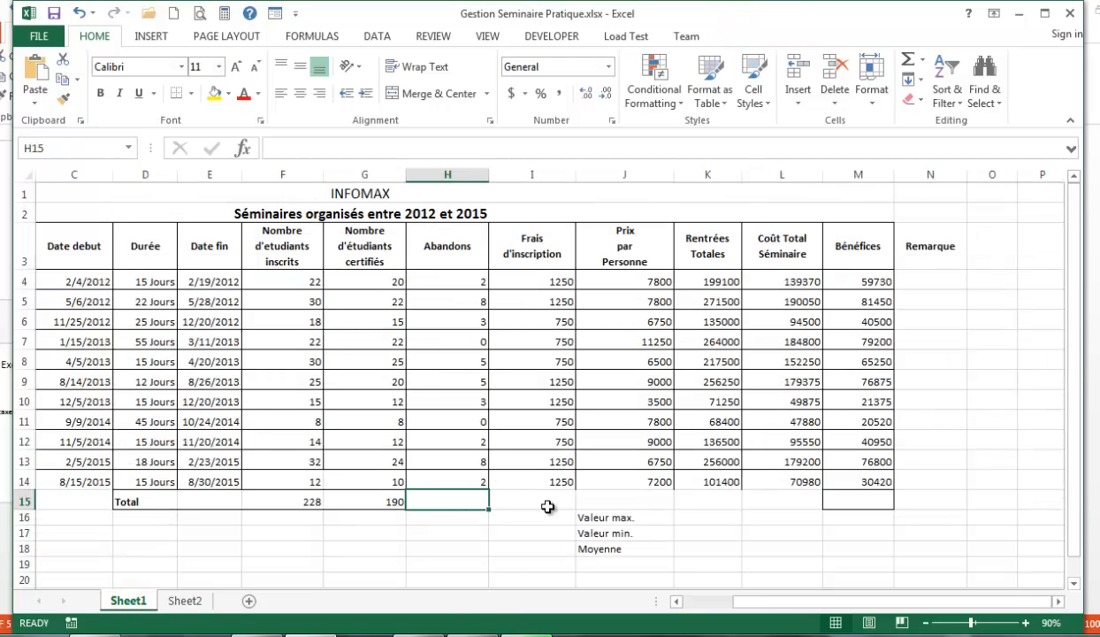
{"action": "left_click", "coordinate": [712, 519]}
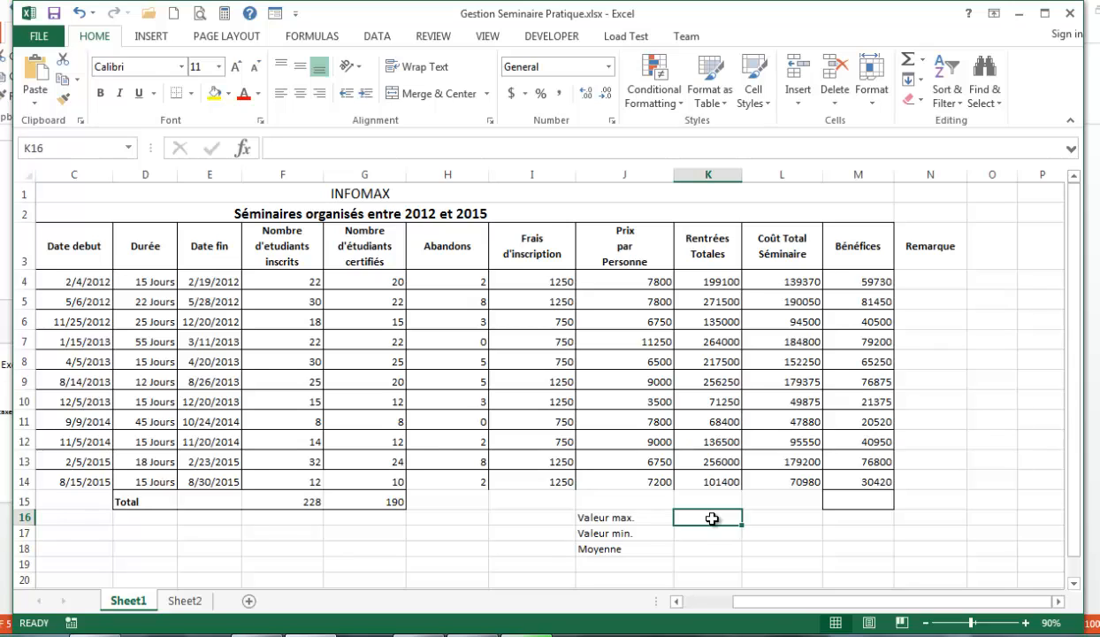
{"action": "left_click", "coordinate": [711, 176]}
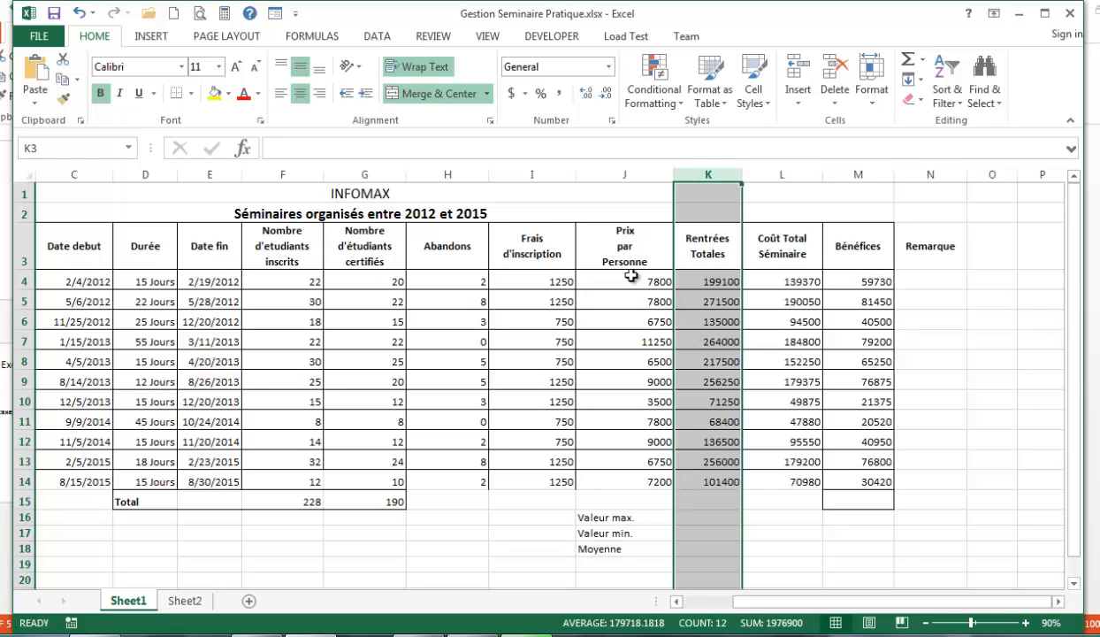
{"action": "left_click", "coordinate": [709, 279]}
{"action": "left_click", "coordinate": [712, 263]}
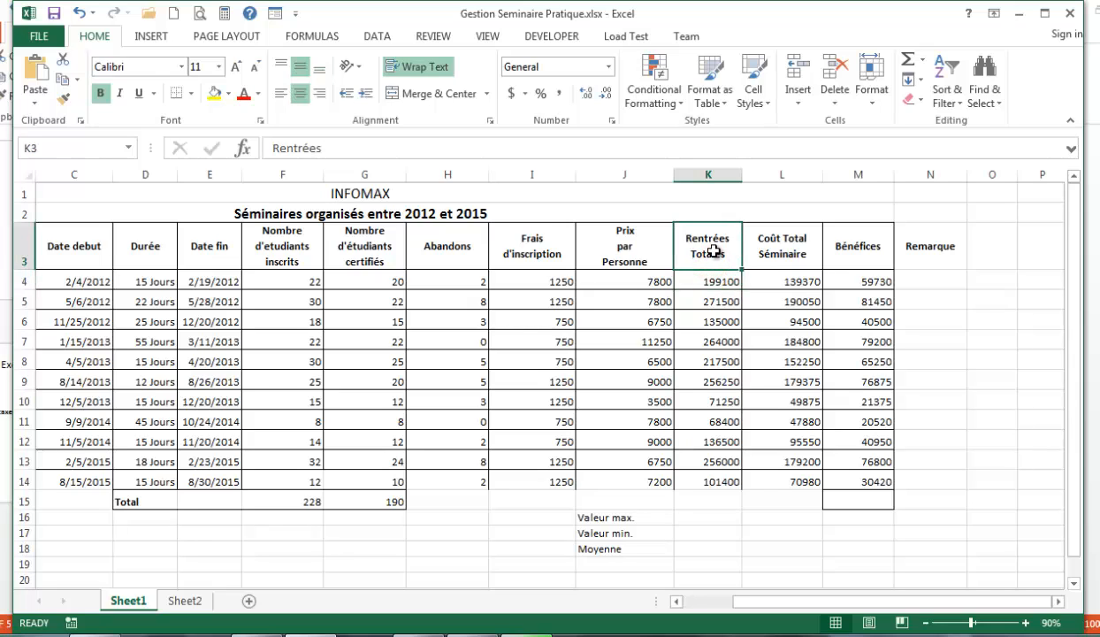
{"action": "left_click", "coordinate": [714, 280]}
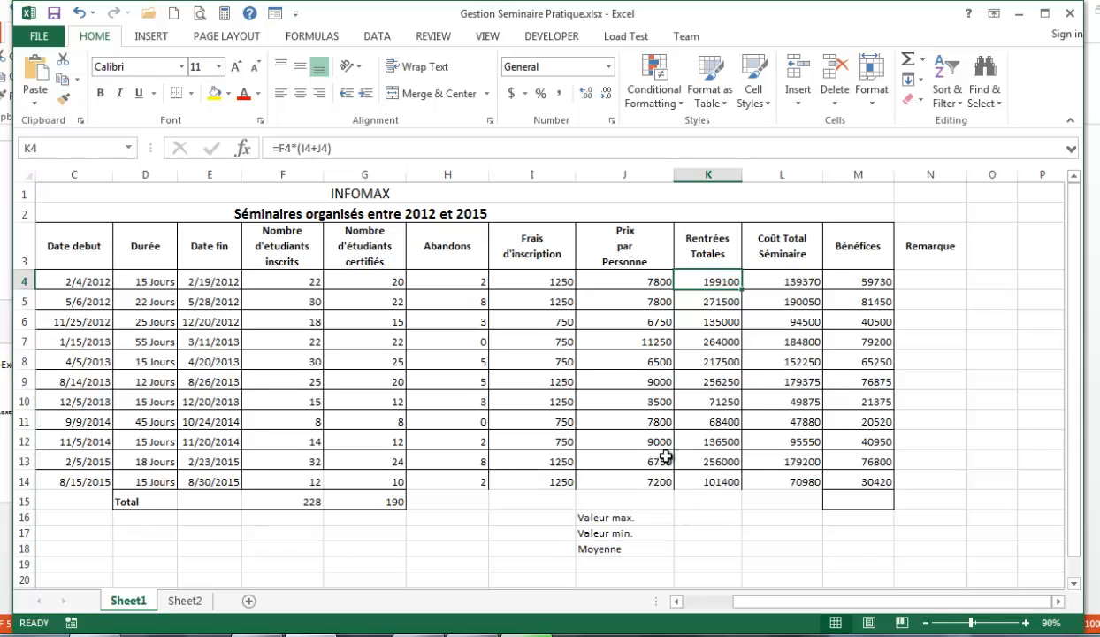
{"action": "left_click", "coordinate": [429, 214]}
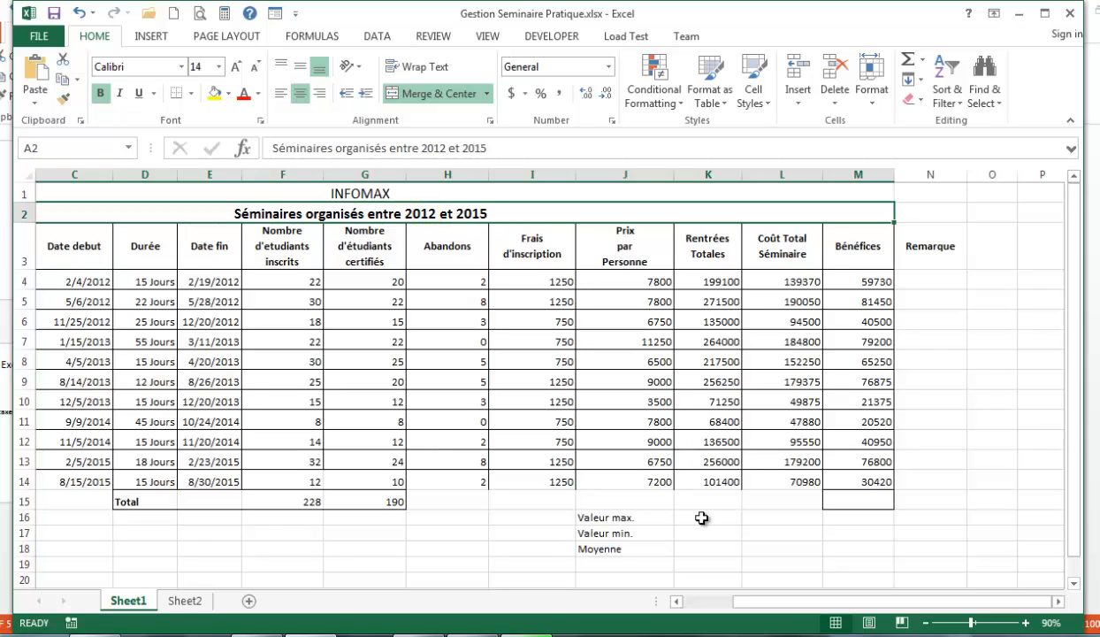
Step: Enter the formula =MAX(K4:K14) in cell K16 to get the highest Rentrées Totales value
{"action": "left_click", "coordinate": [701, 517]}
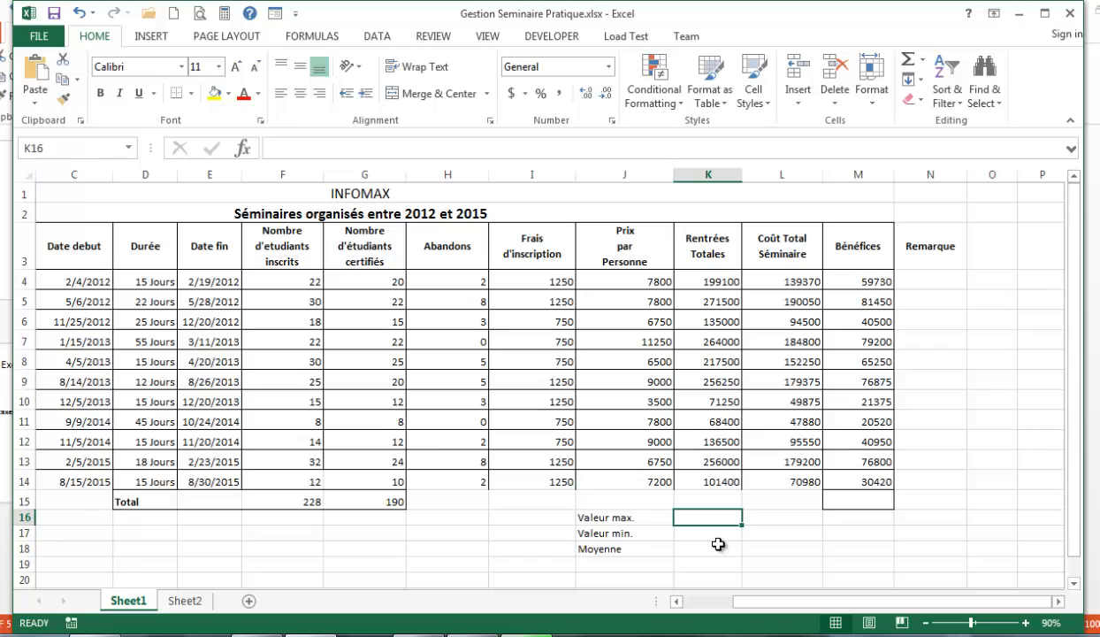
{"action": "type", "text": "="}
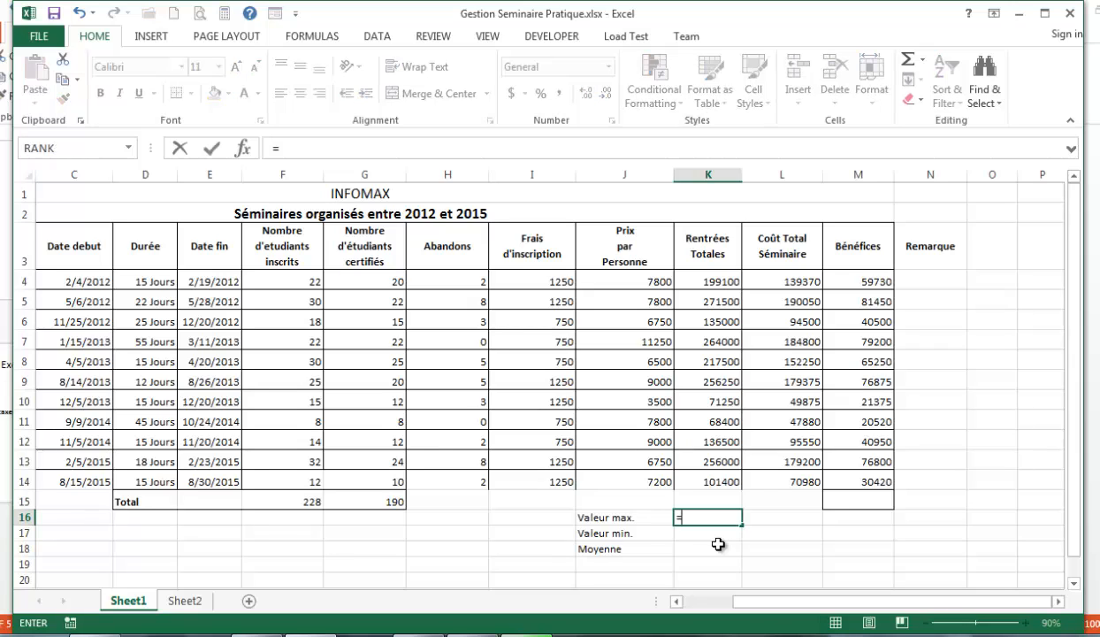
{"action": "type", "text": "M"}
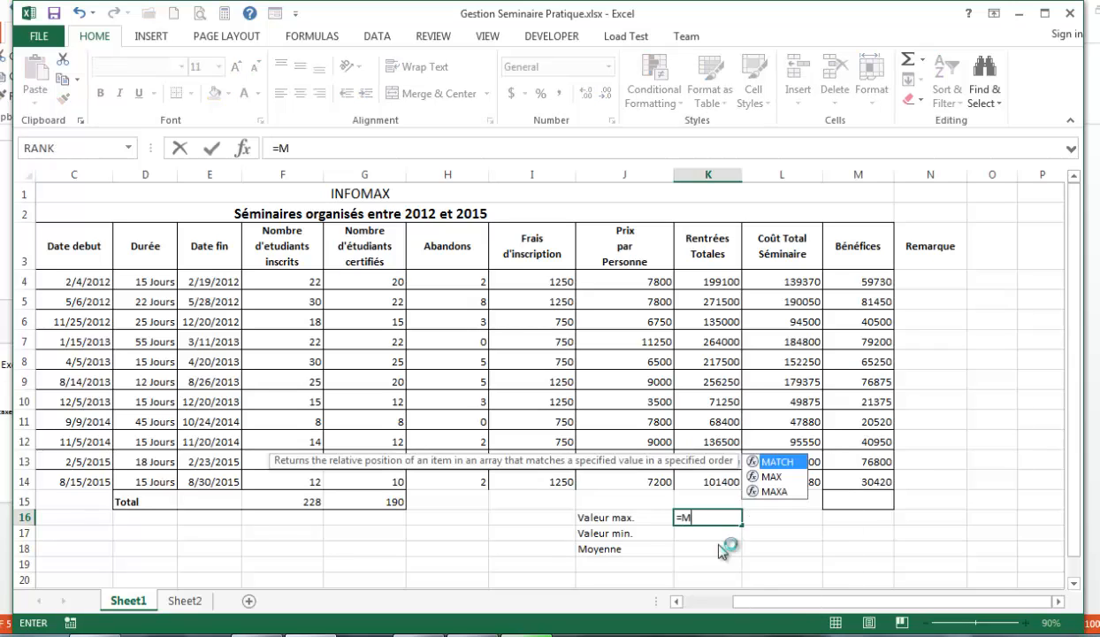
{"action": "key", "text": "Caps_Lock"}
{"action": "type", "text": "AX"}
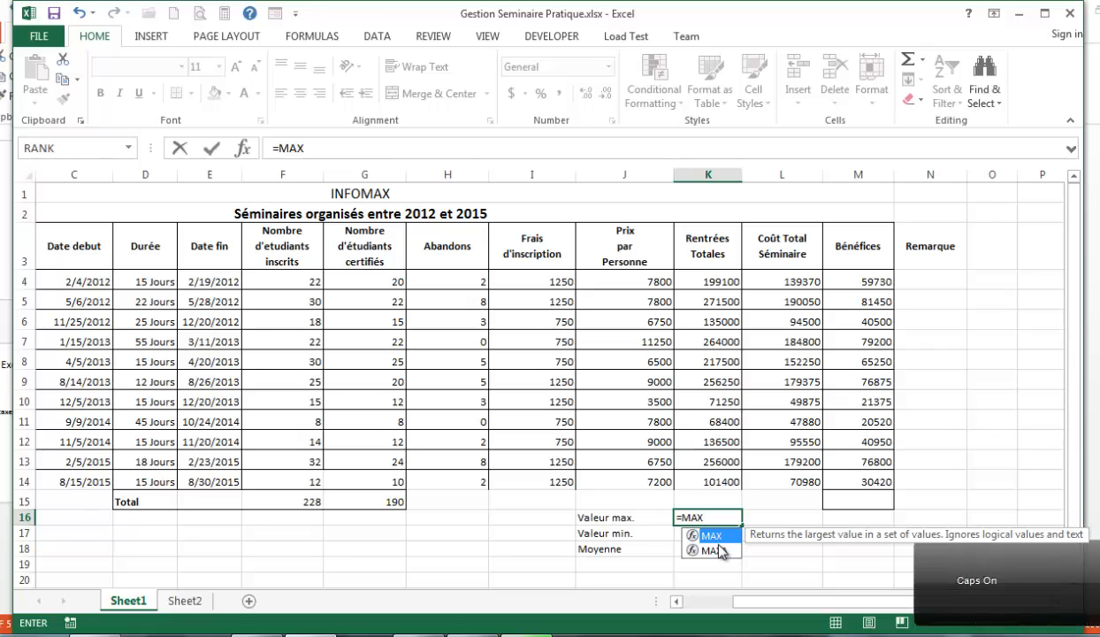
{"action": "type", "text": "("}
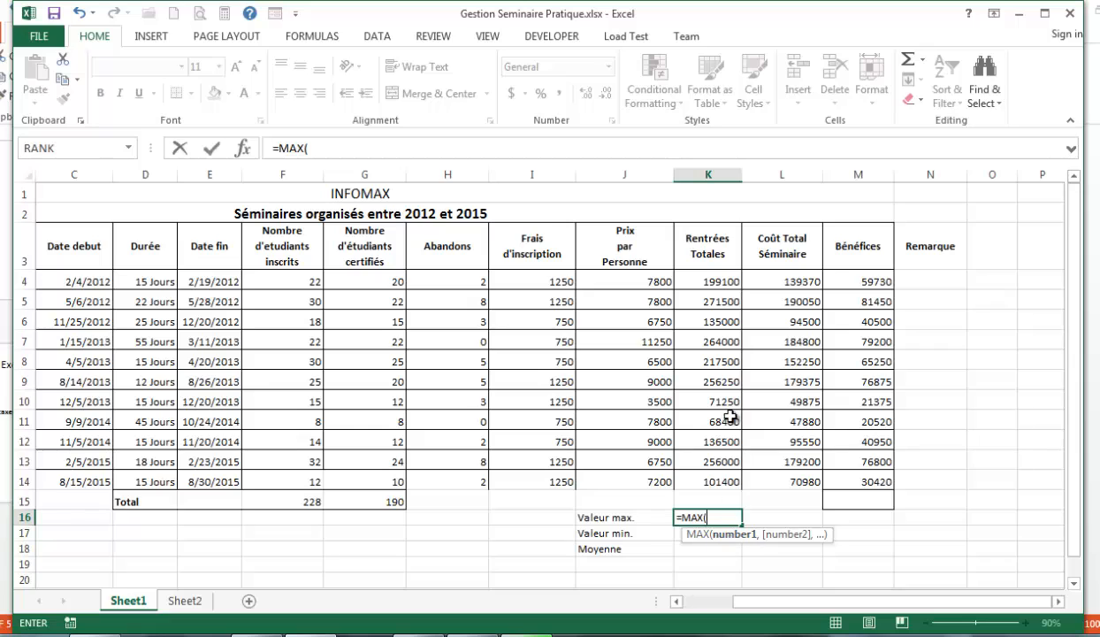
{"action": "left_click", "coordinate": [711, 281]}
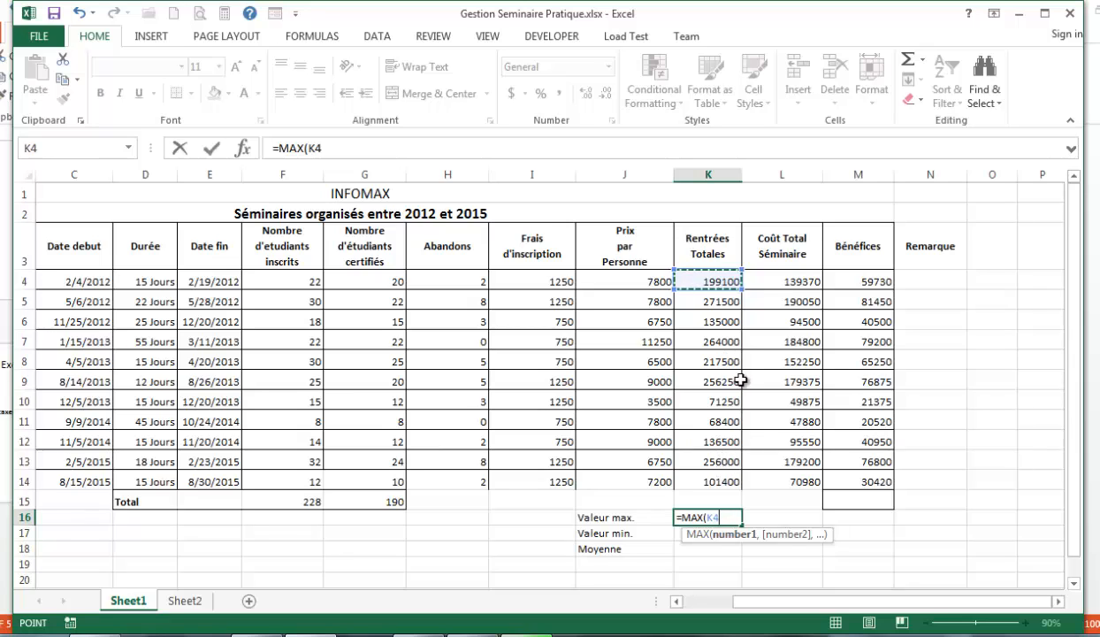
{"action": "key", "text": "F8"}
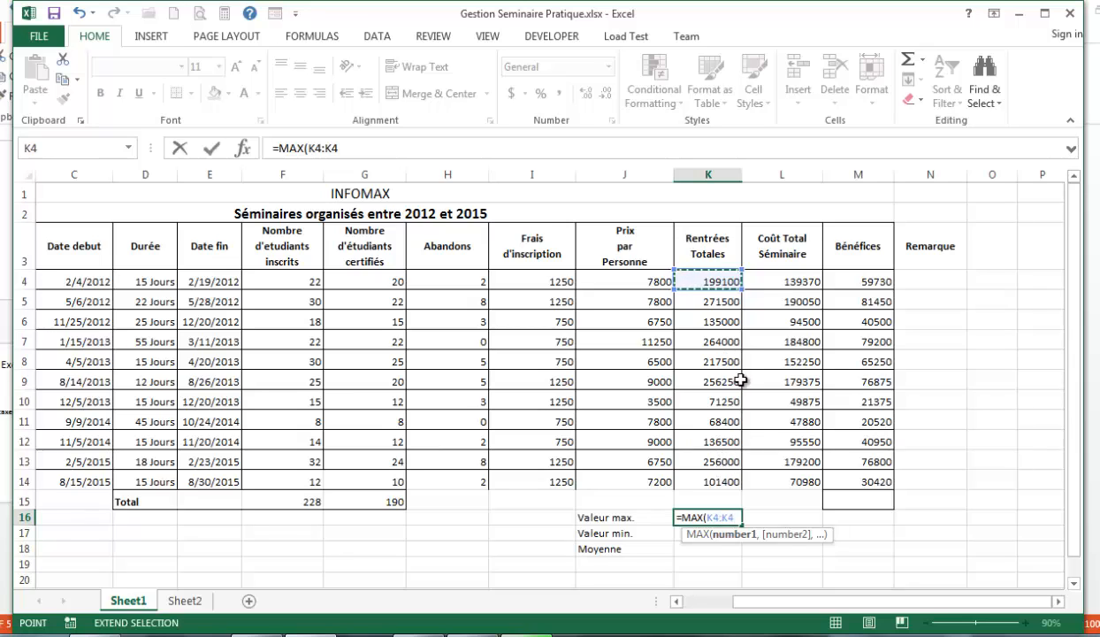
{"action": "left_click", "coordinate": [712, 485]}
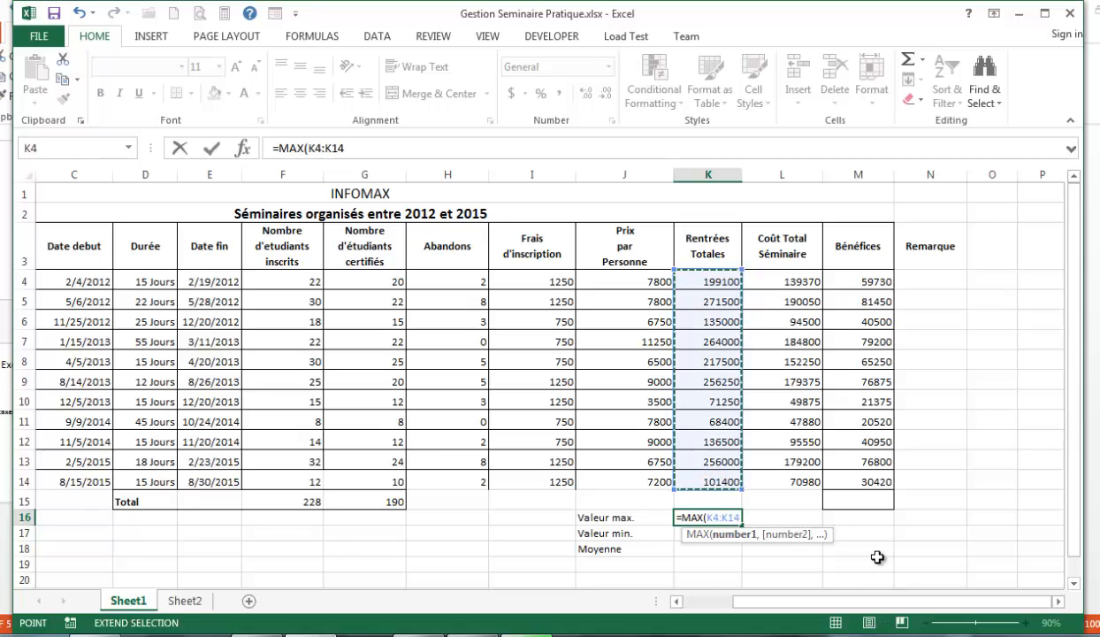
{"action": "type", "text": ")"}
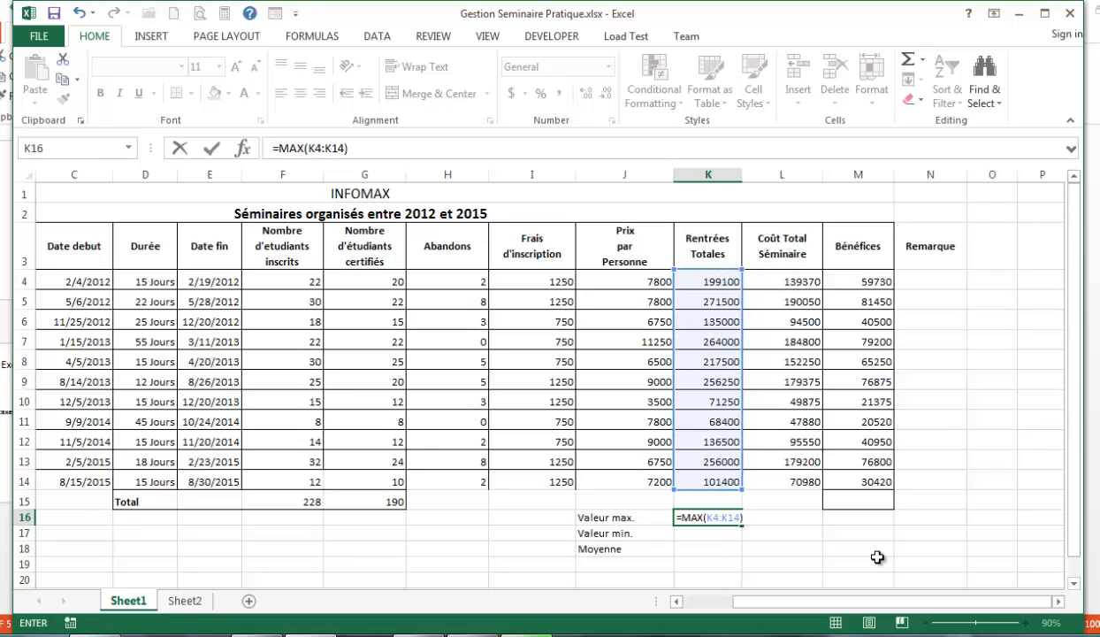
{"action": "key", "text": "Return"}
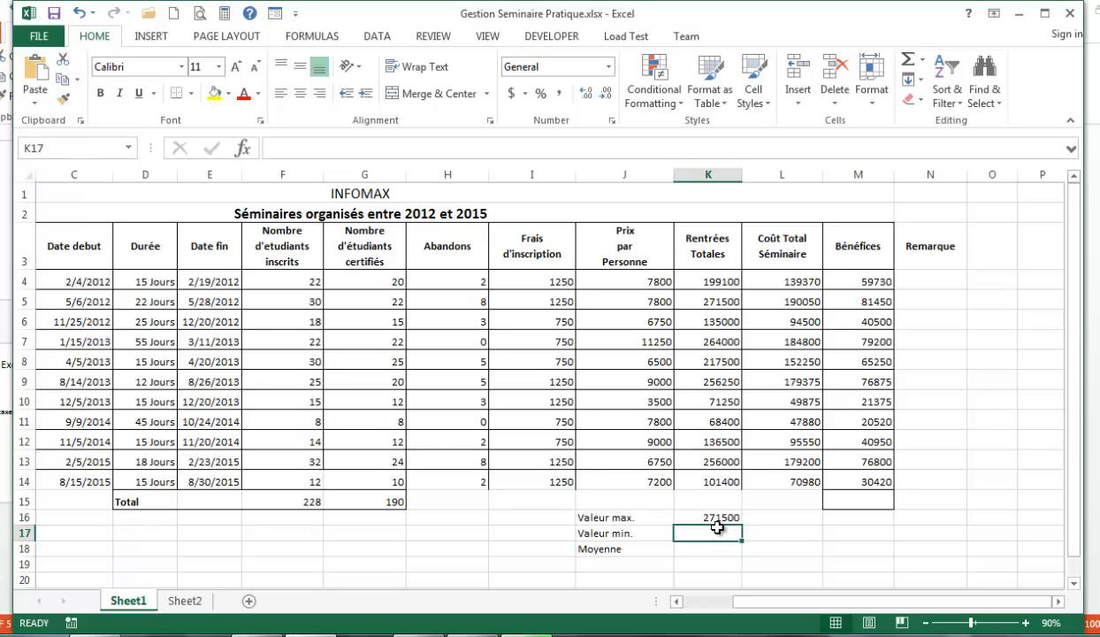
Step: Trace row 5 from its Rentrées Totales value back to the seminar title and start date, and review the formula in K16
{"action": "left_click", "coordinate": [713, 302]}
{"action": "key", "text": "Left"}
{"action": "key", "text": "Left"}
{"action": "key", "text": "Left"}
{"action": "key", "text": "Left"}
{"action": "key", "text": "Left"}
{"action": "key", "text": "Left"}
{"action": "key", "text": "Left"}
{"action": "key", "text": "Left"}
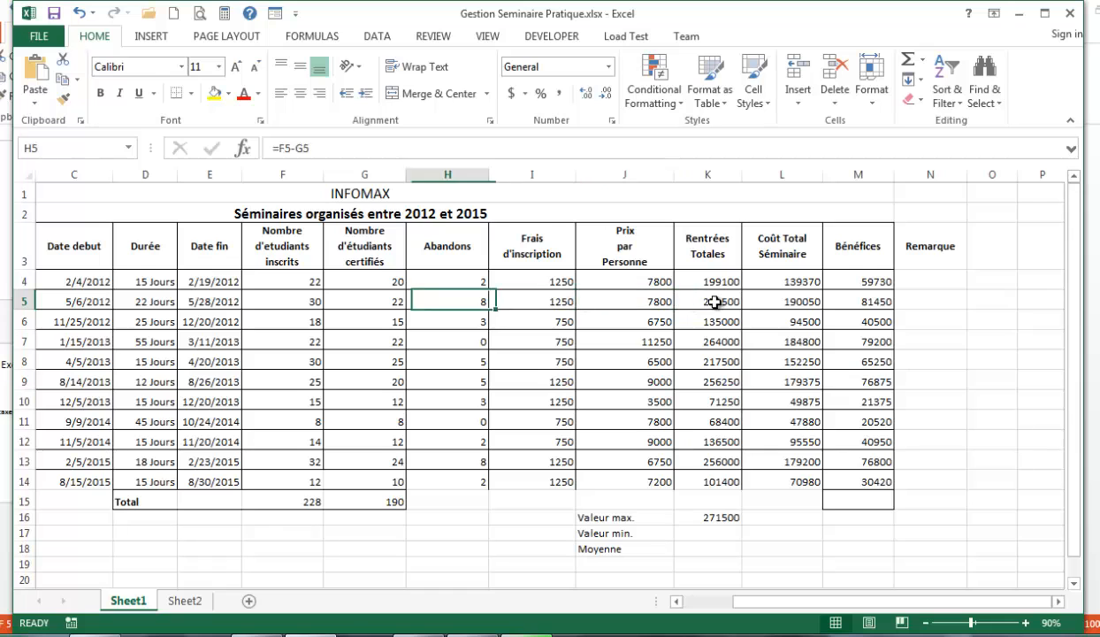
{"action": "key", "text": "Left"}
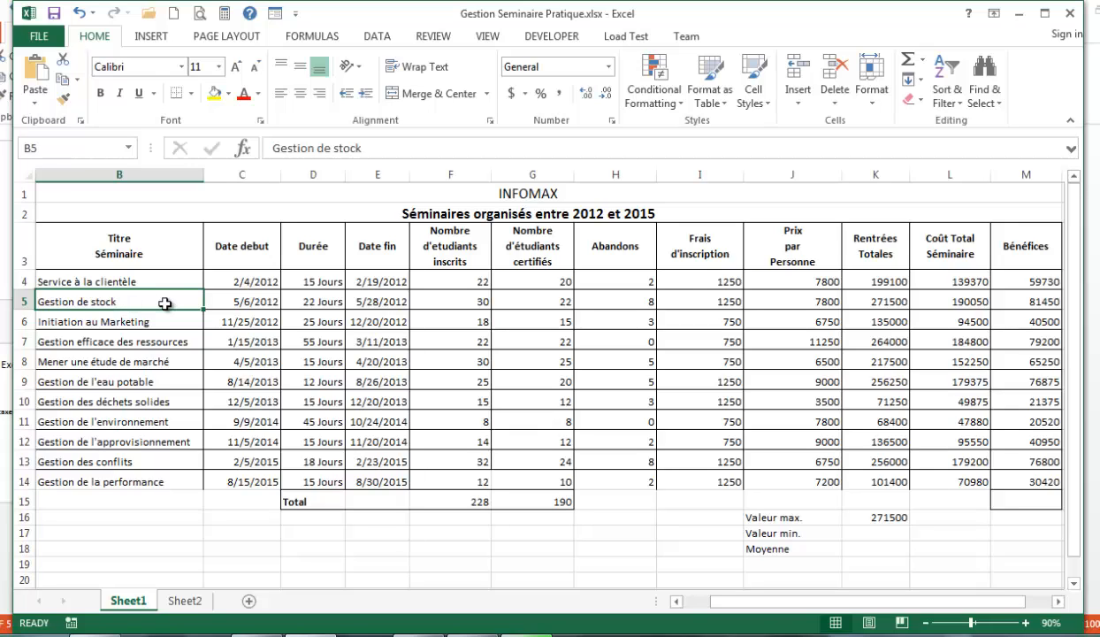
{"action": "left_click", "coordinate": [262, 302]}
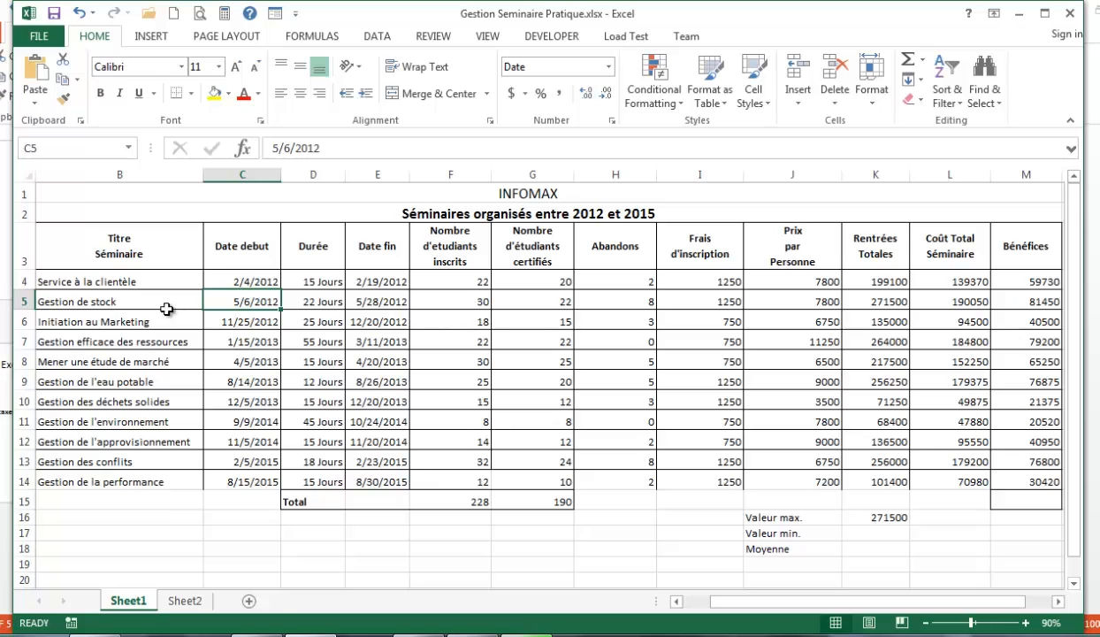
{"action": "left_click", "coordinate": [880, 305]}
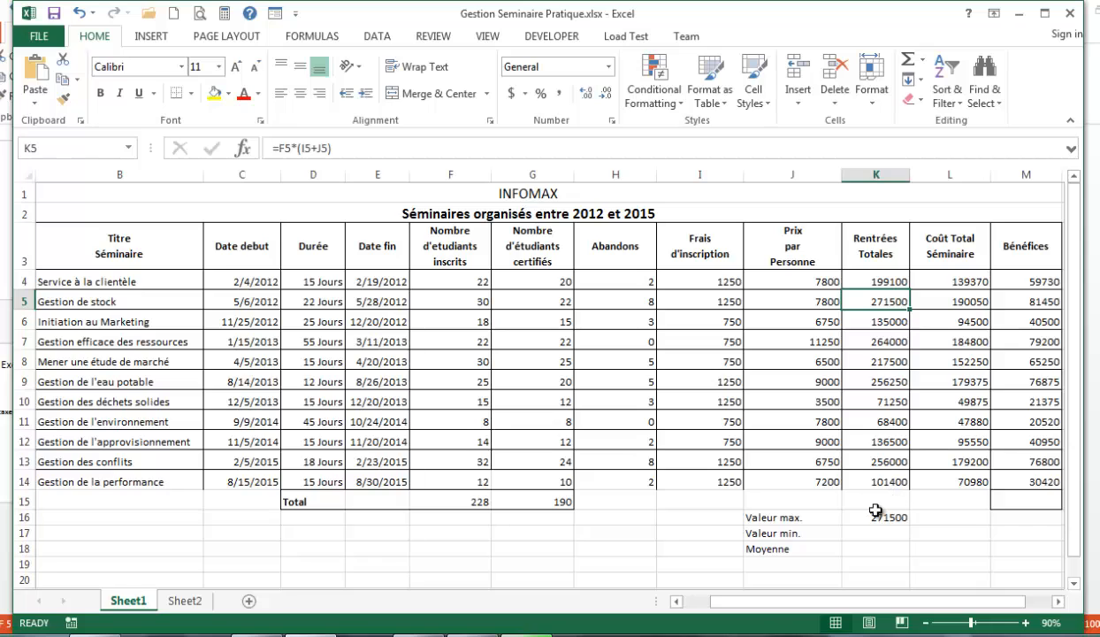
{"action": "left_click", "coordinate": [874, 513]}
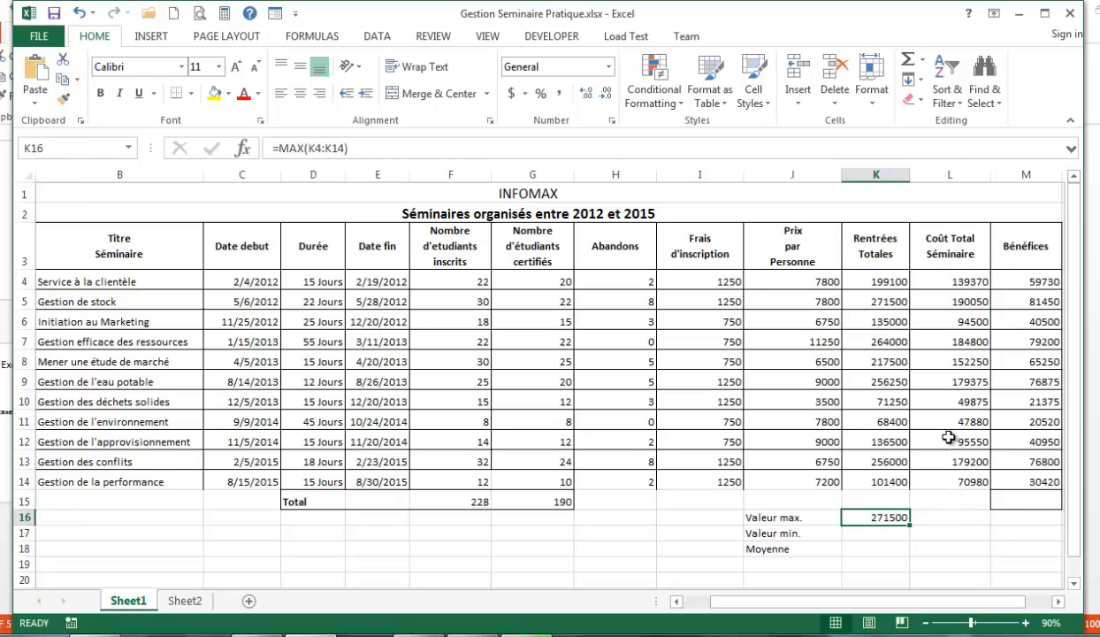
Step: Enter the formula =MAX(L4:L14) in cell L16 to get the highest Coût Total Séminaire value
{"action": "left_click", "coordinate": [927, 511]}
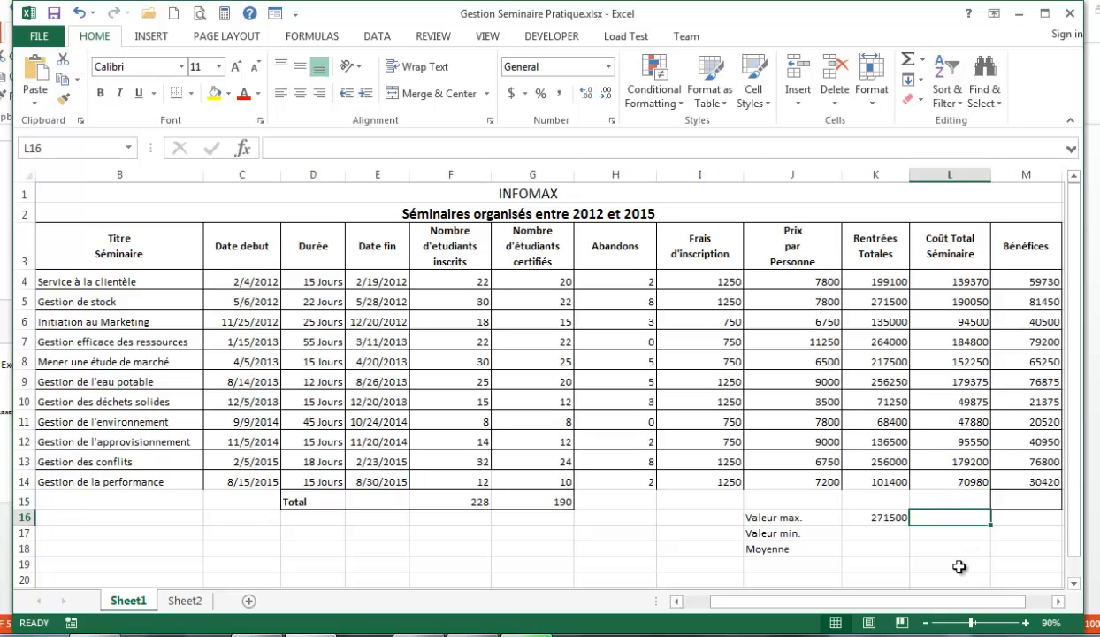
{"action": "type", "text": "="}
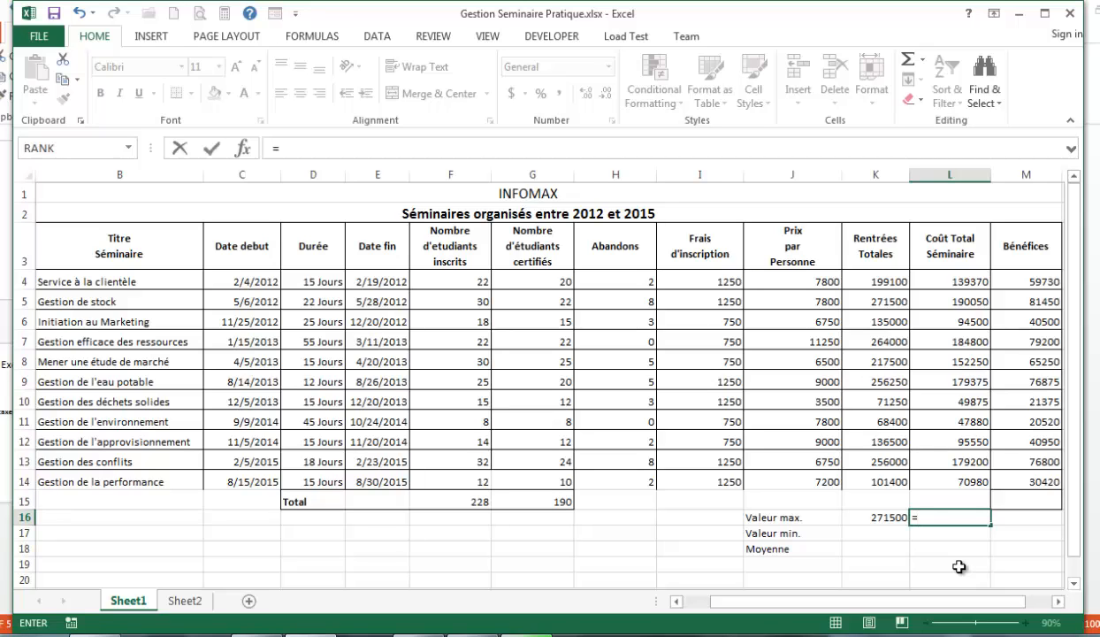
{"action": "type", "text": "MAX"}
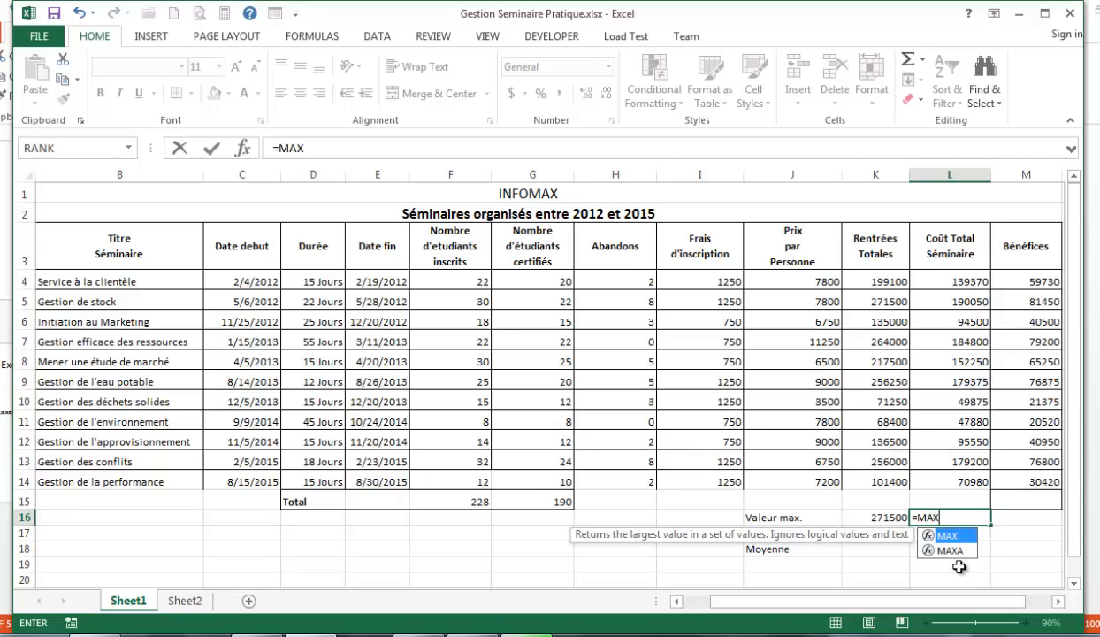
{"action": "type", "text": "("}
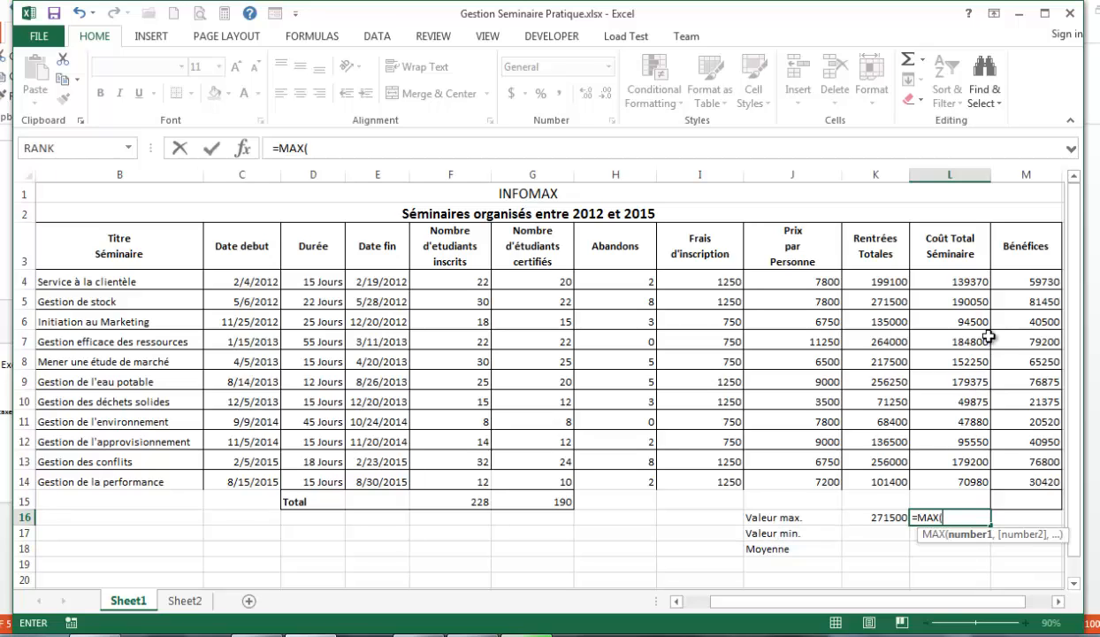
{"action": "left_click", "coordinate": [958, 279]}
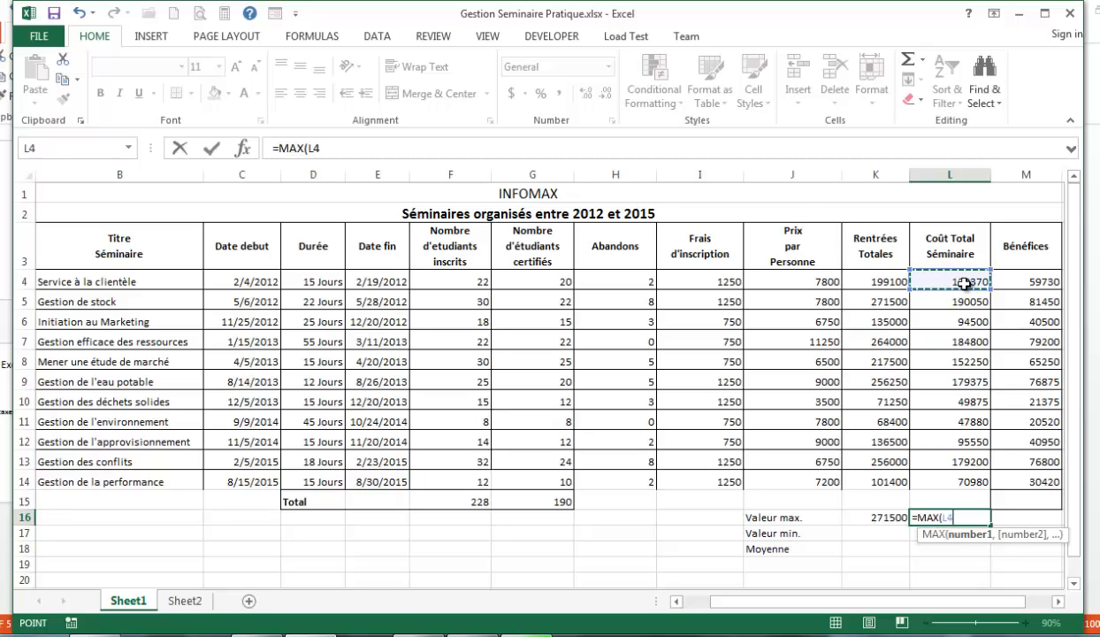
{"action": "key", "text": "F8"}
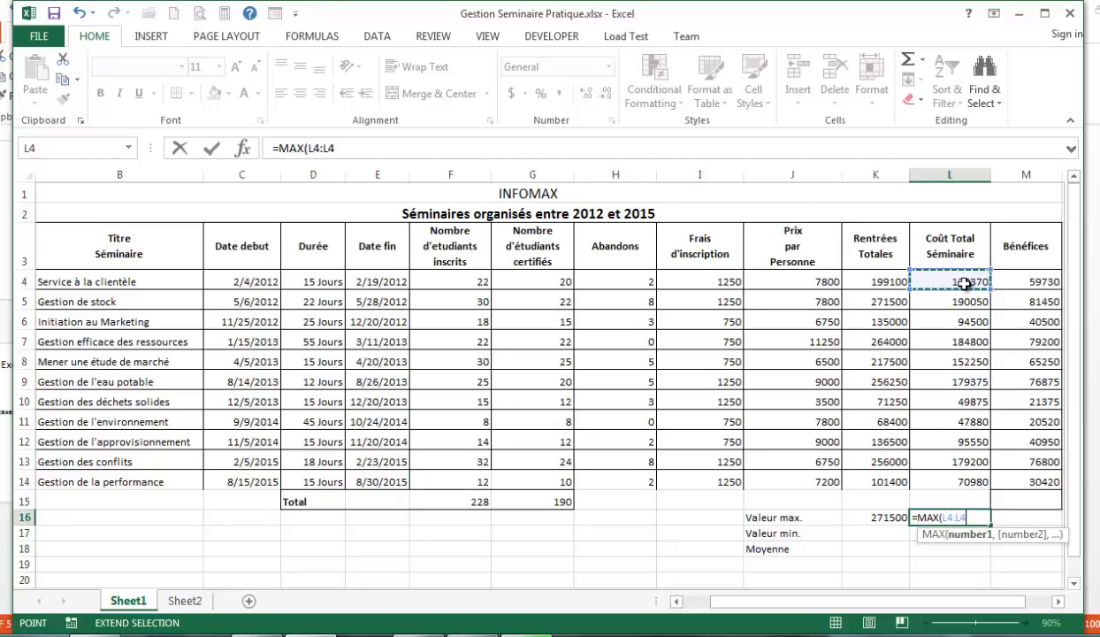
{"action": "left_click", "coordinate": [943, 480]}
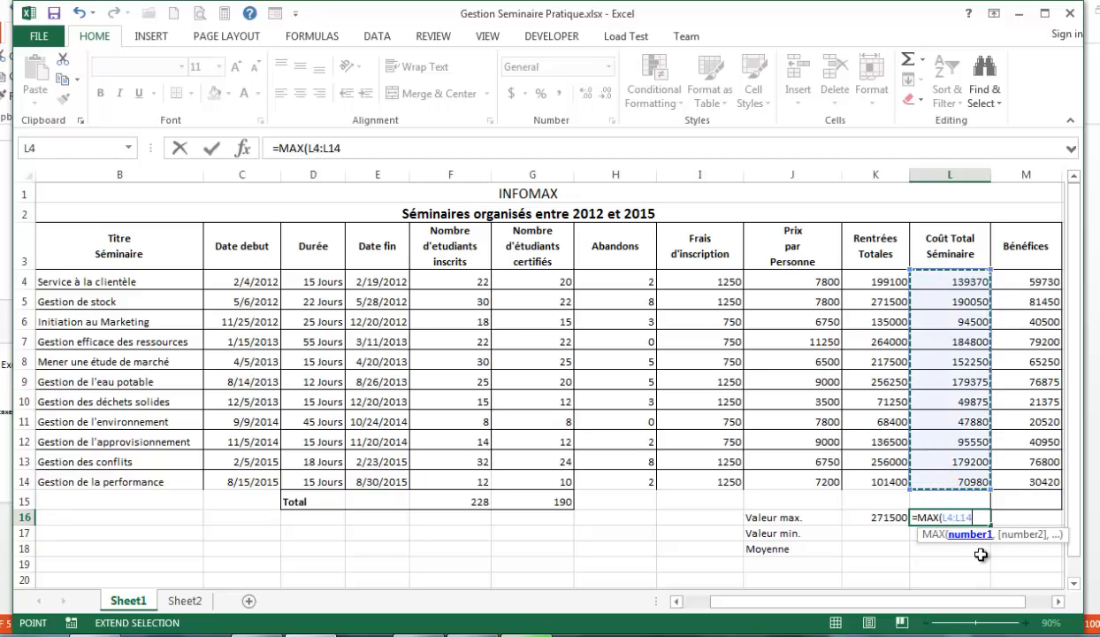
{"action": "type", "text": ")"}
{"action": "key", "text": "Return"}
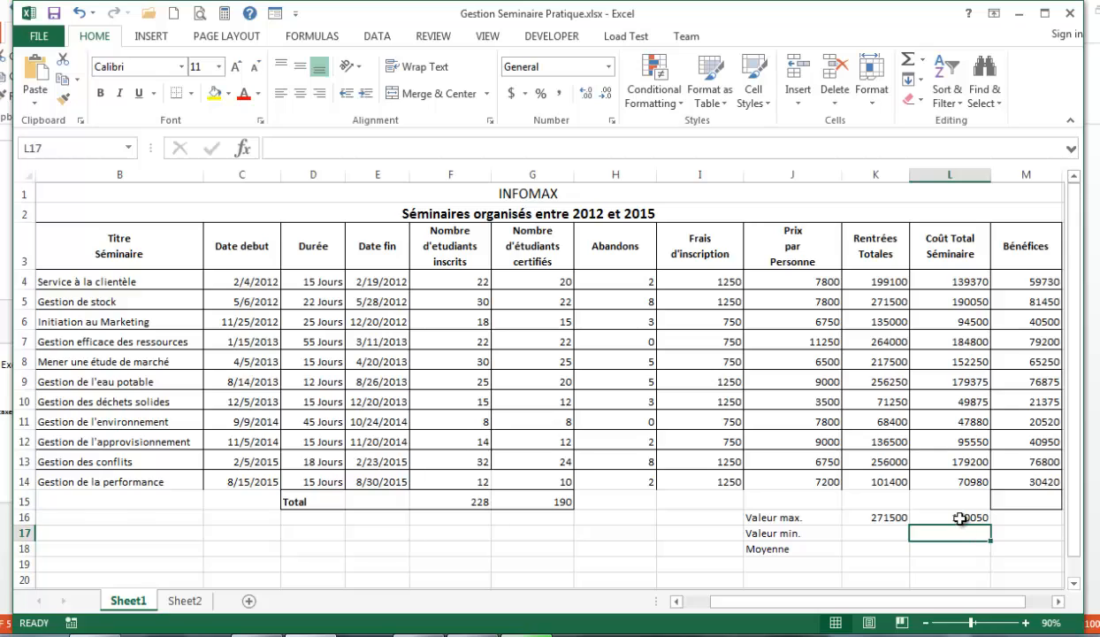
Step: Review the formula in L16 and compare it with row 5's Coût Total Séminaire value and seminar title
{"action": "left_click", "coordinate": [958, 517]}
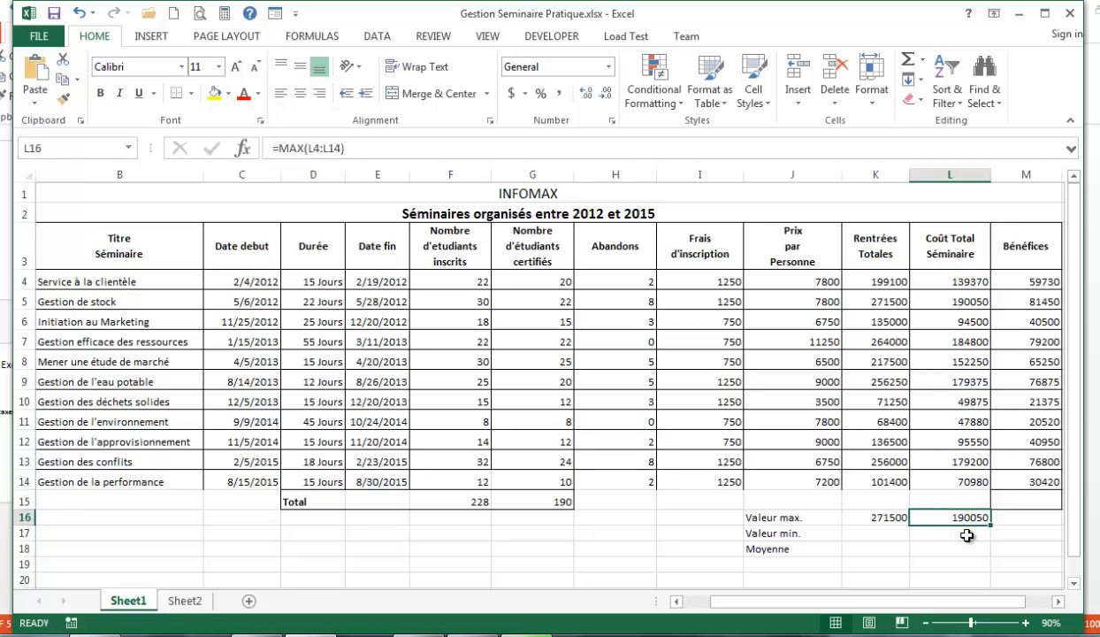
{"action": "left_click", "coordinate": [925, 302]}
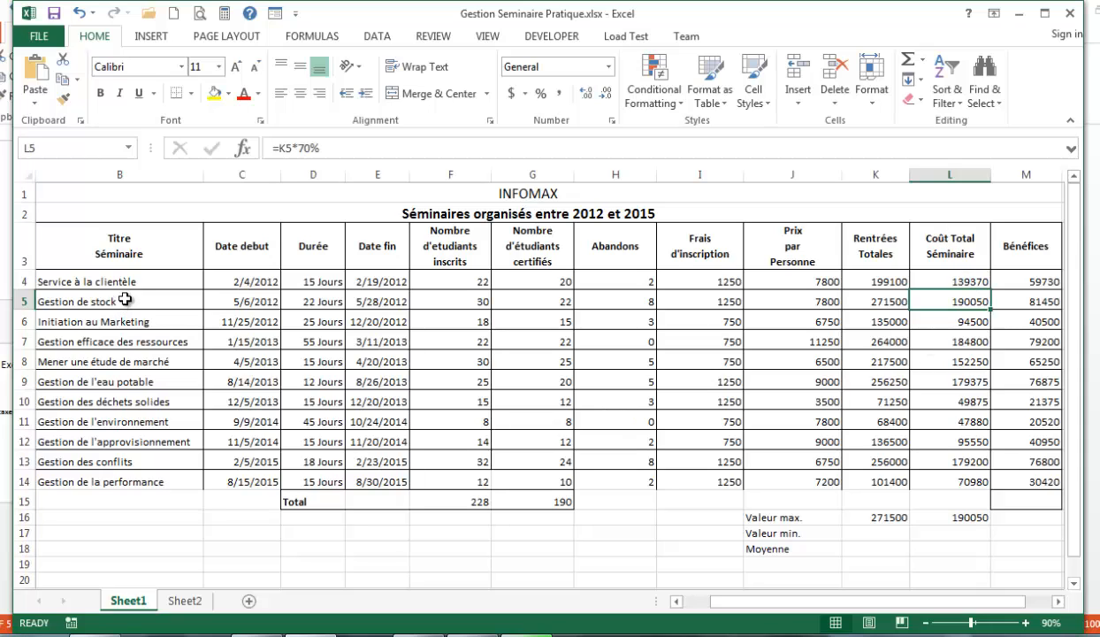
{"action": "left_click", "coordinate": [94, 303]}
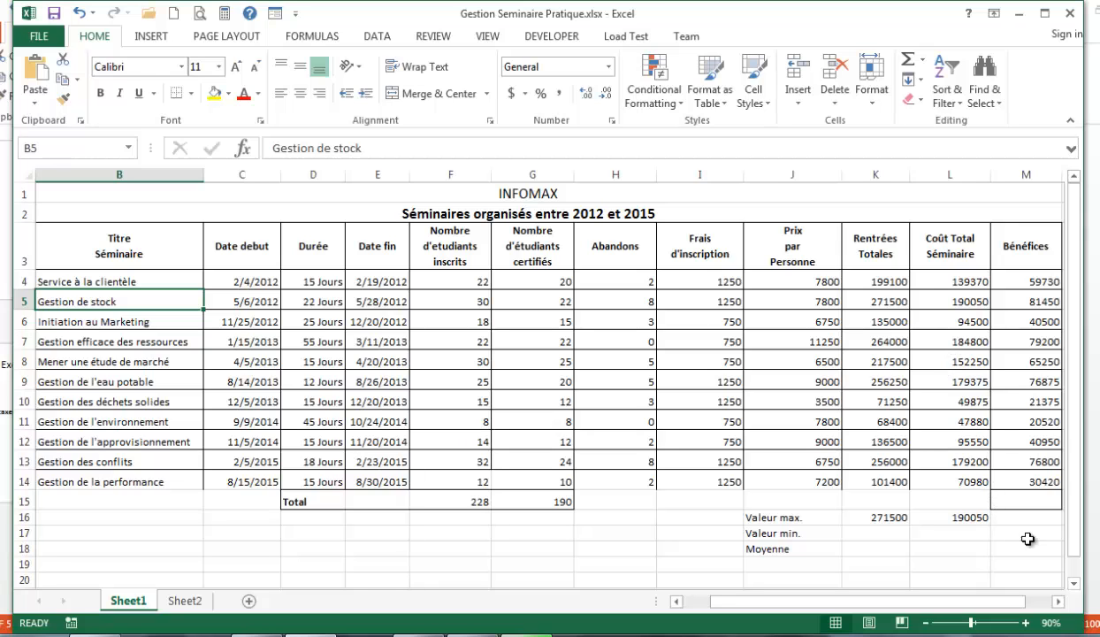
Step: Enter the formula =MAX(M4:M14) in cell M16 to get the highest Bénéfices value
{"action": "left_click", "coordinate": [1058, 601]}
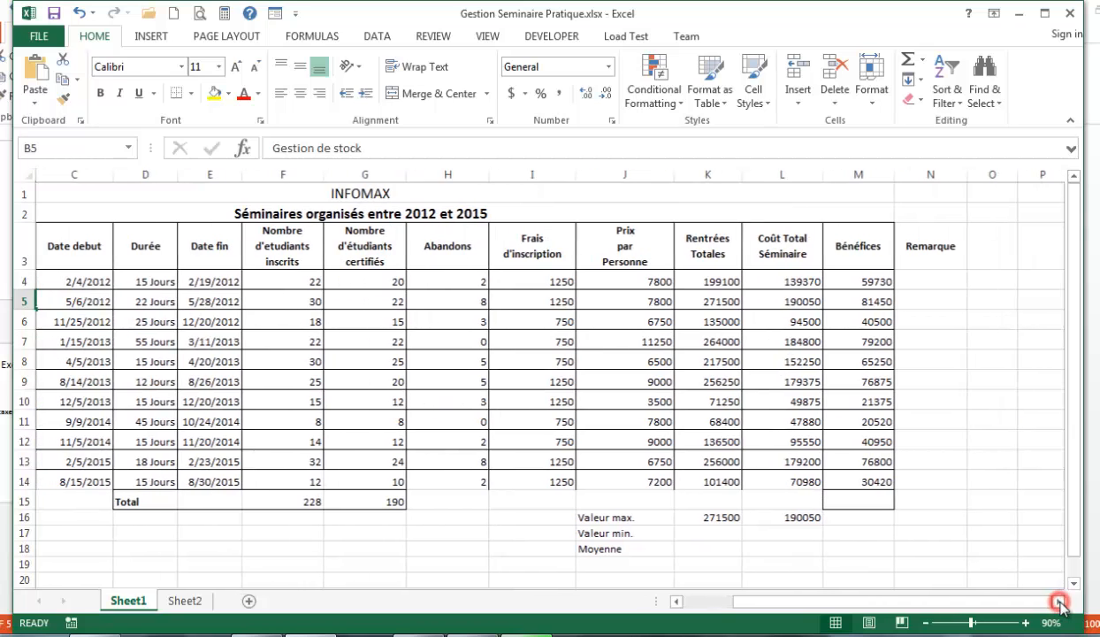
{"action": "left_click", "coordinate": [865, 516]}
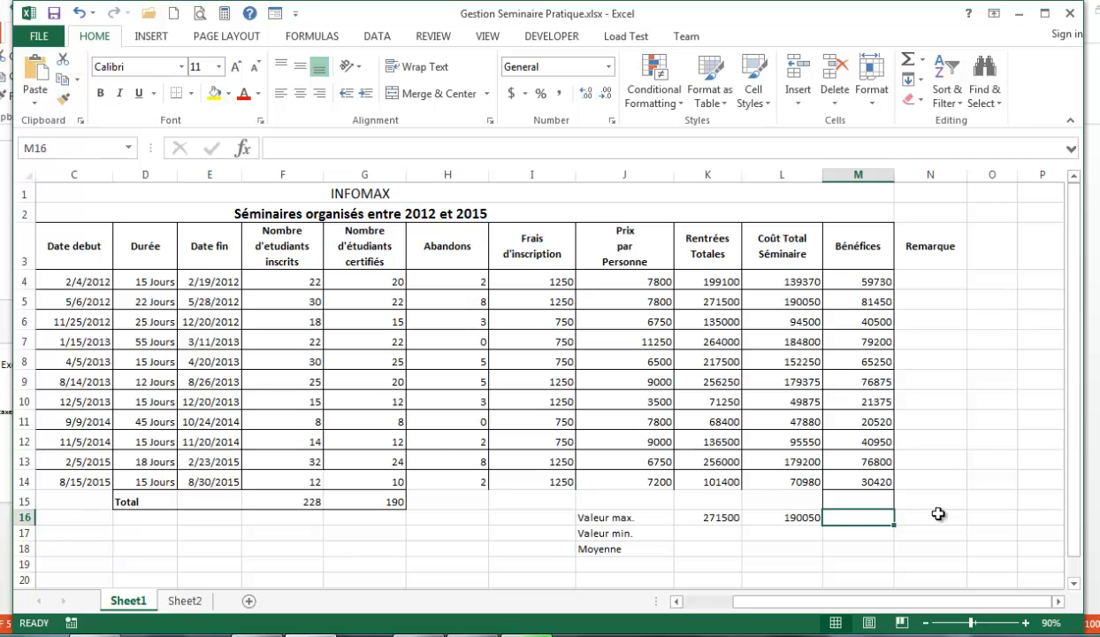
{"action": "type", "text": "="}
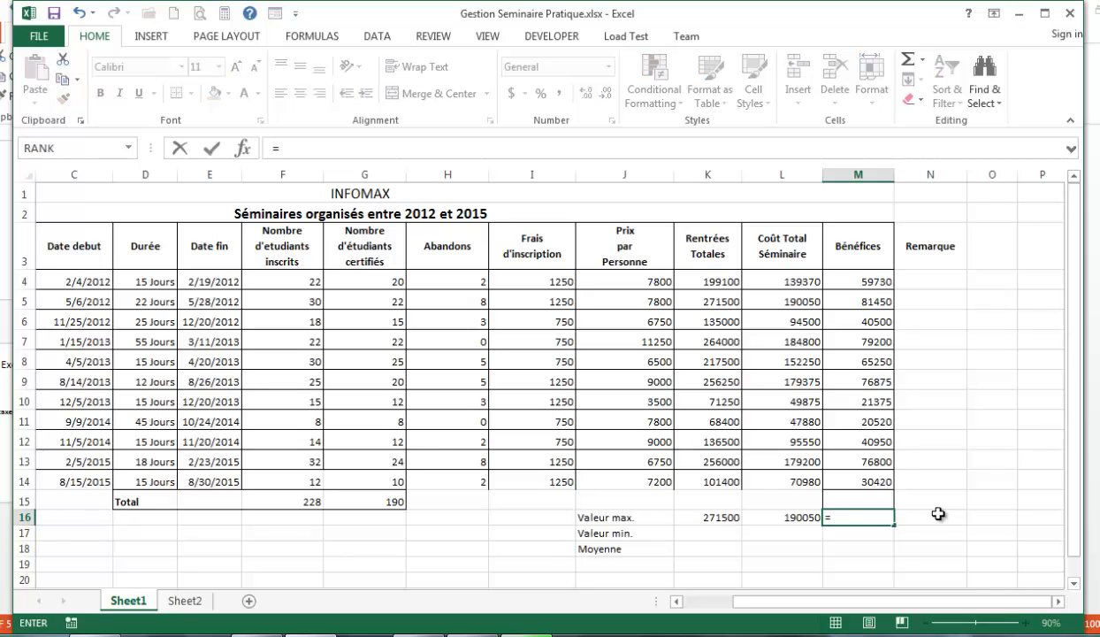
{"action": "type", "text": "MAX"}
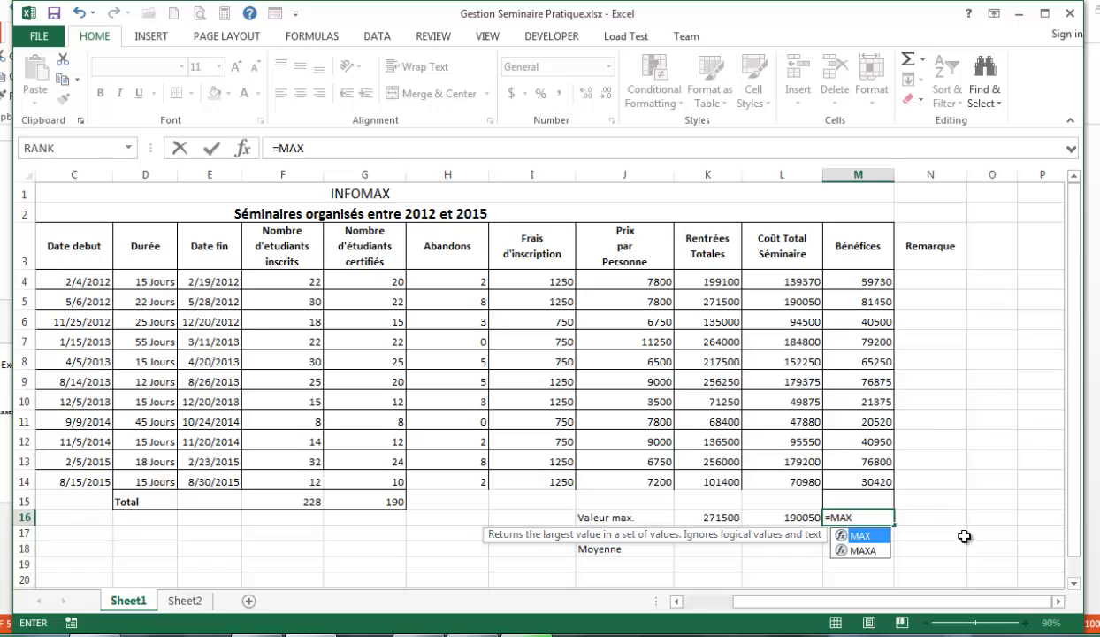
{"action": "type", "text": "("}
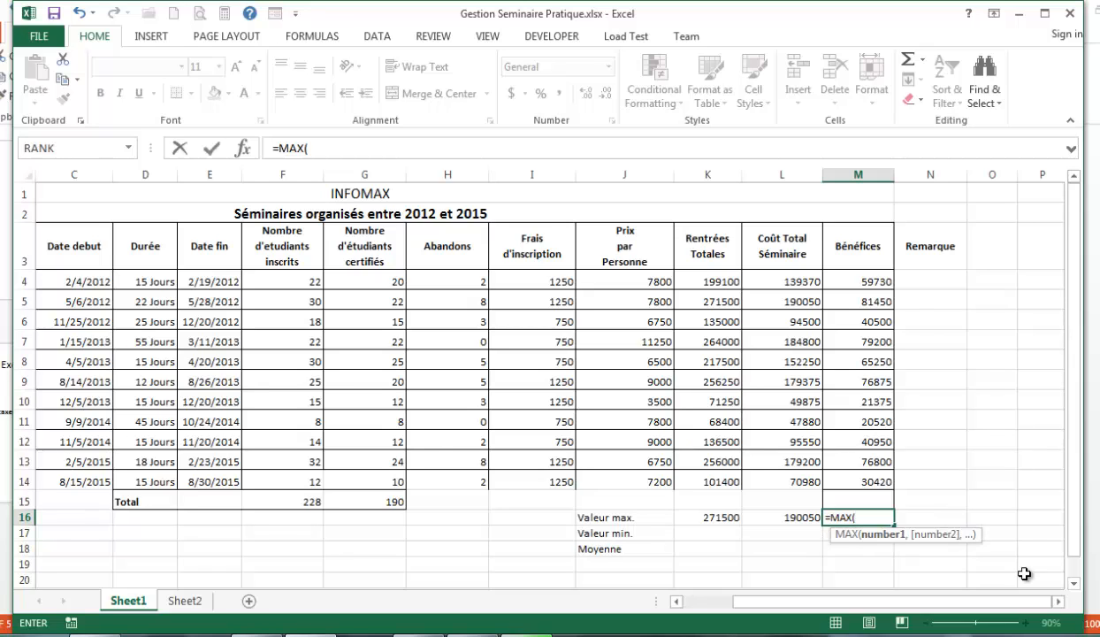
{"action": "left_click", "coordinate": [862, 281]}
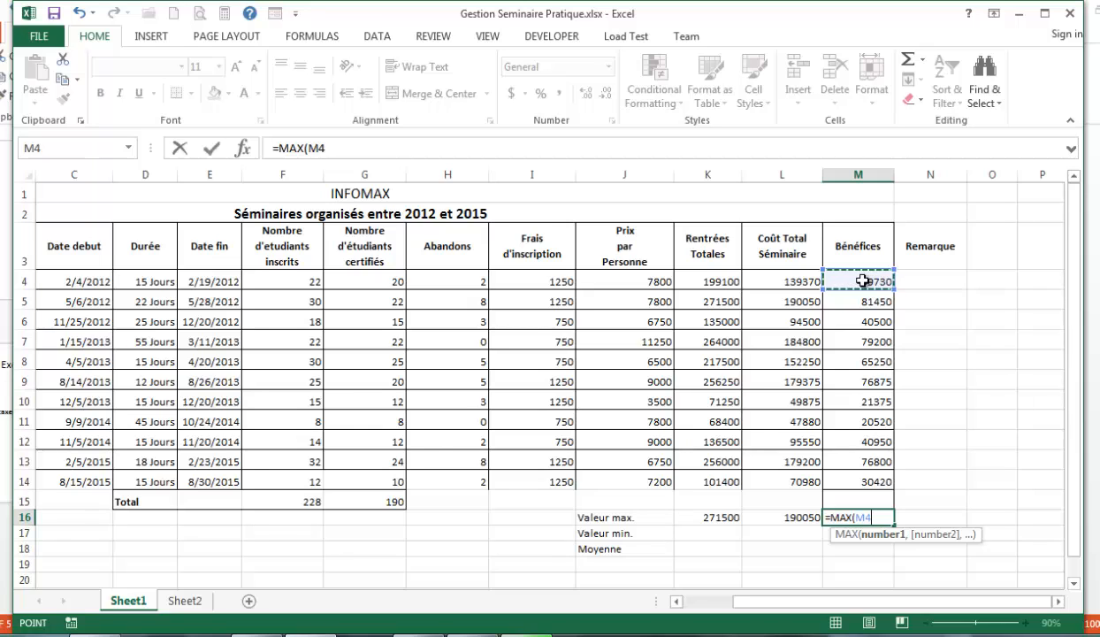
{"action": "key", "text": "F8"}
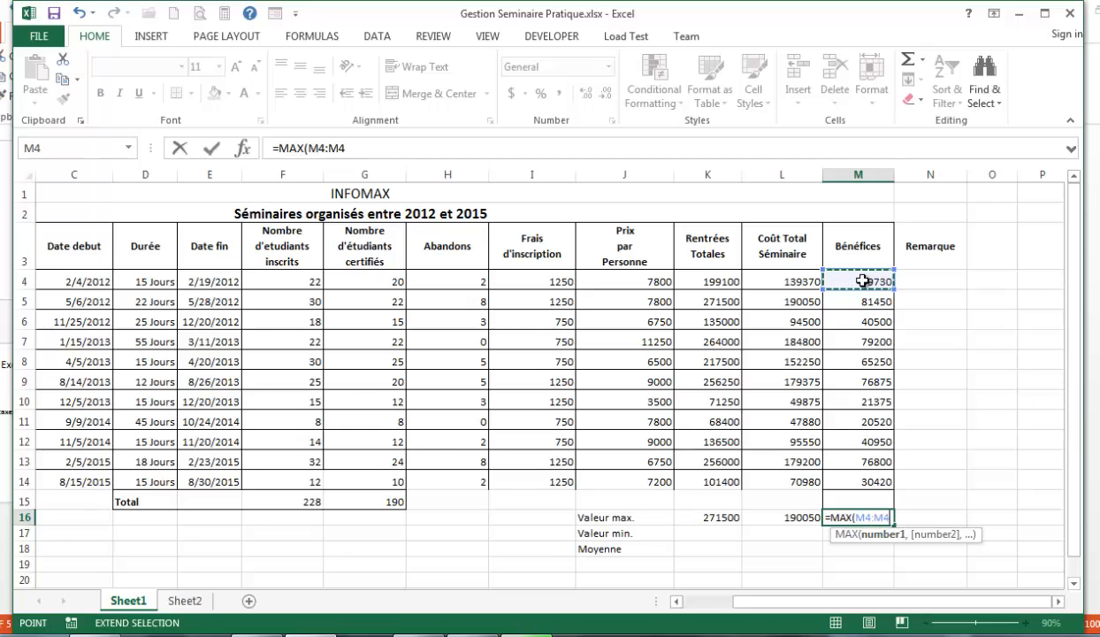
{"action": "left_click", "coordinate": [872, 483]}
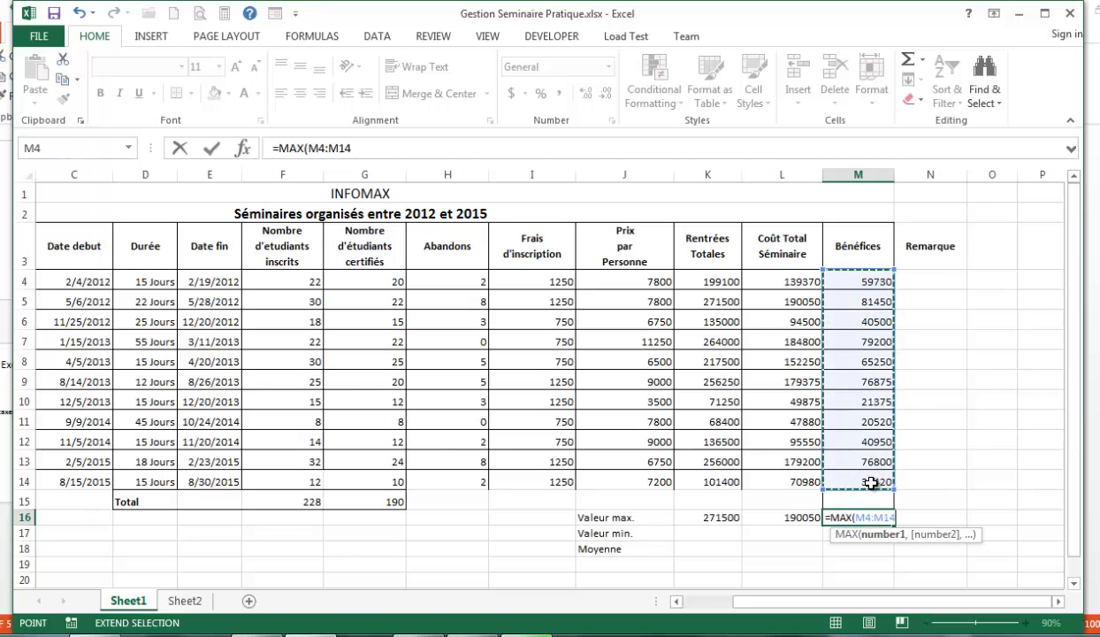
{"action": "type", "text": ")"}
{"action": "key", "text": "Return"}
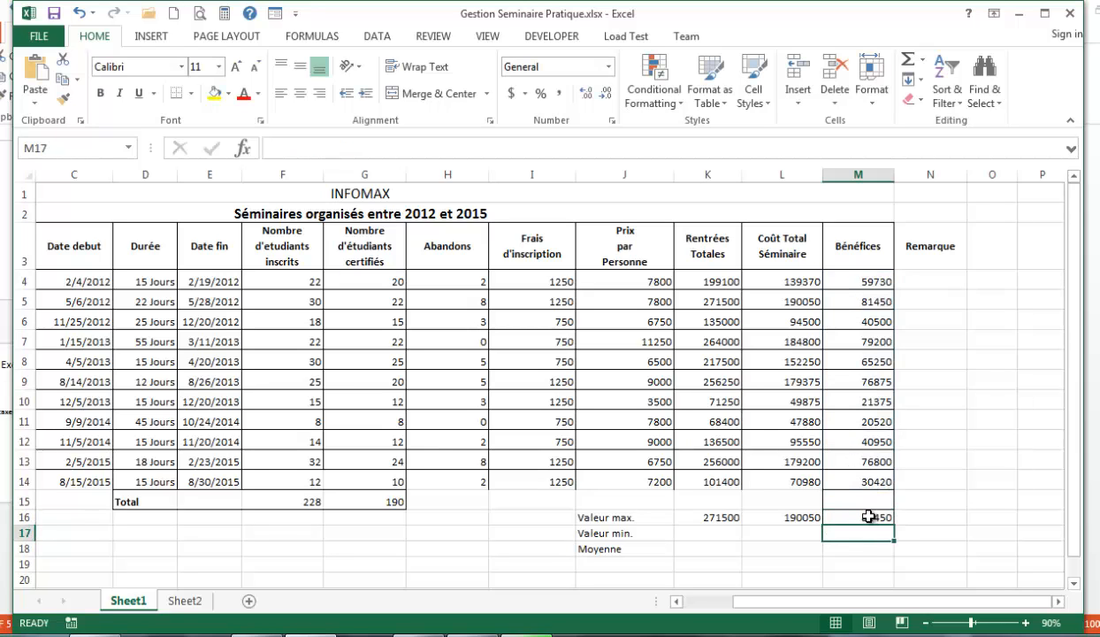
Step: Review the formula in M16 and trace row 5 from its Bénéfices value back to the seminar title and number
{"action": "left_click", "coordinate": [851, 518]}
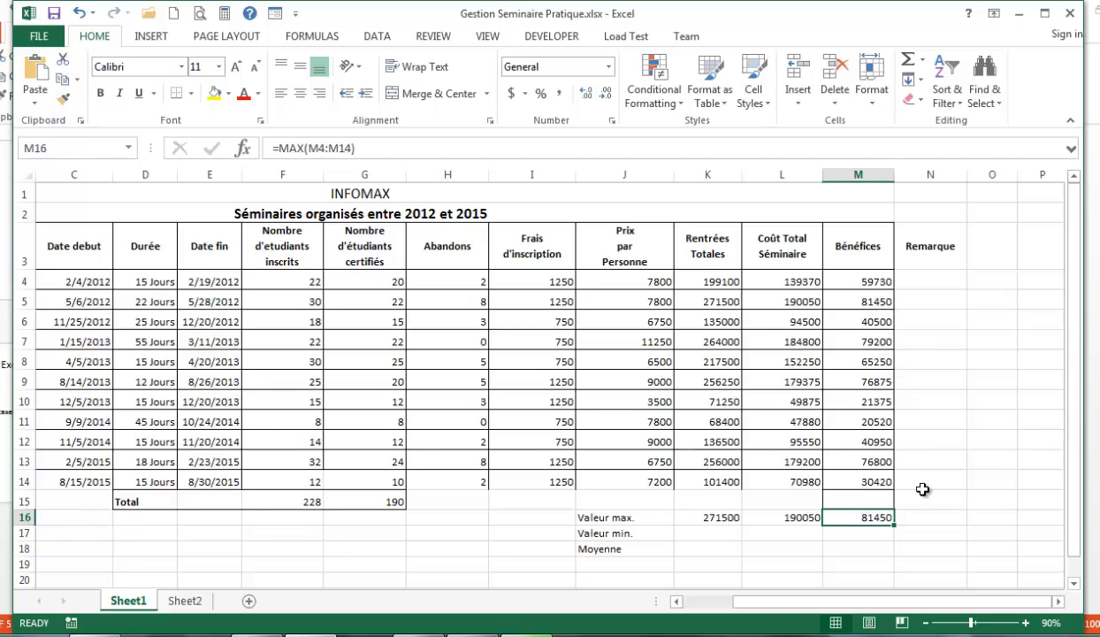
{"action": "left_click", "coordinate": [867, 302]}
{"action": "key", "text": "Left"}
{"action": "key", "text": "Left"}
{"action": "key", "text": "Left"}
{"action": "key", "text": "Left"}
{"action": "key", "text": "Left"}
{"action": "key", "text": "Left"}
{"action": "key", "text": "Left"}
{"action": "key", "text": "Left"}
{"action": "key", "text": "Left"}
{"action": "key", "text": "Left"}
{"action": "key", "text": "Left"}
{"action": "key", "text": "Left"}
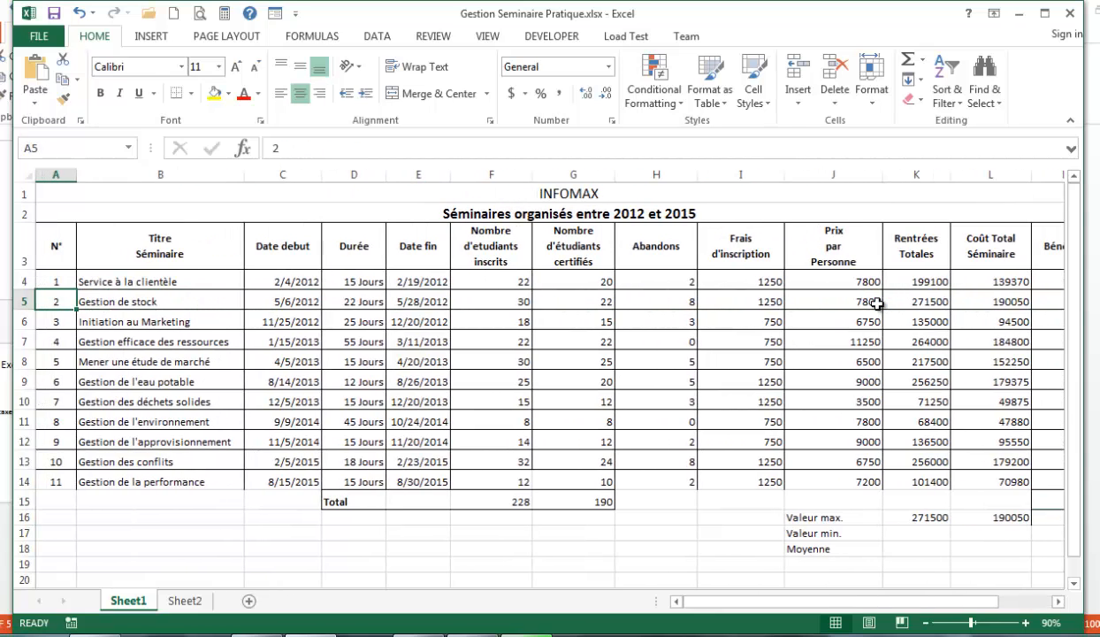
Step: Trace row 5 forward from the seminar number through Date fin and Rentrées Totales to its Bénéfices value
{"action": "key", "text": "Right"}
{"action": "key", "text": "Right"}
{"action": "key", "text": "Right"}
{"action": "key", "text": "Right"}
{"action": "key", "text": "Right"}
{"action": "key", "text": "Right"}
{"action": "key", "text": "Right"}
{"action": "key", "text": "Right"}
{"action": "key", "text": "Right"}
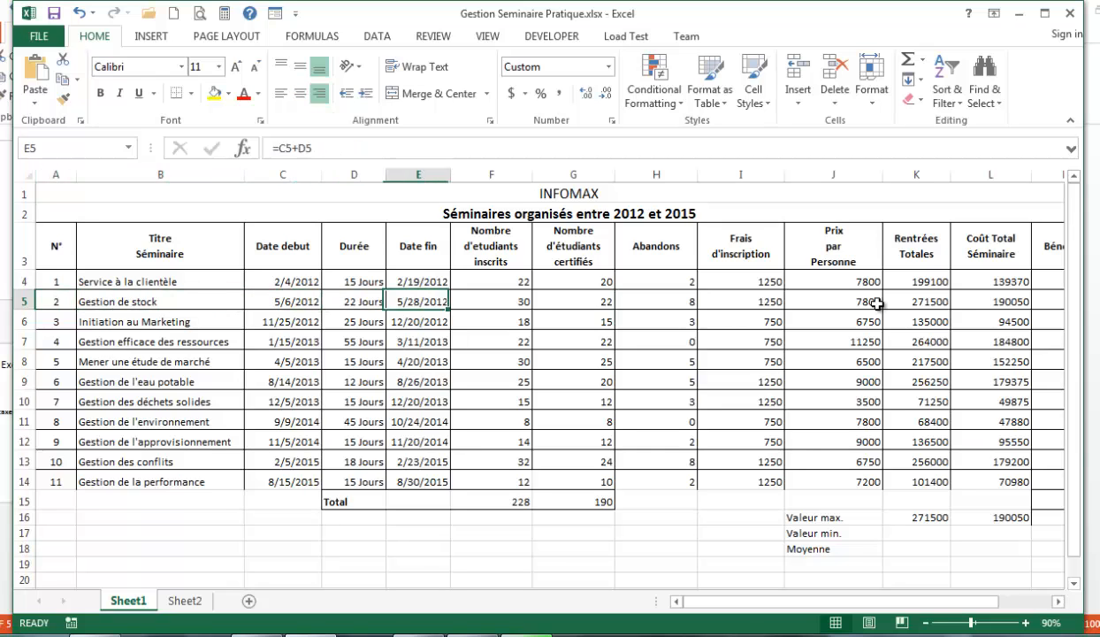
{"action": "key", "text": "Right"}
{"action": "key", "text": "Right"}
{"action": "key", "text": "Right"}
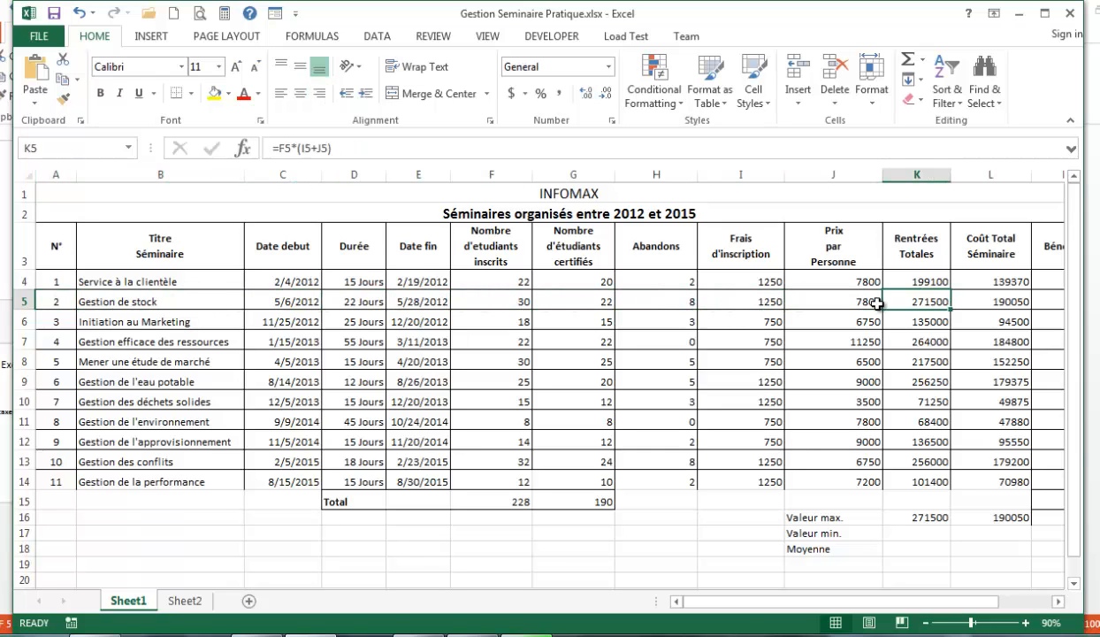
{"action": "key", "text": "Right"}
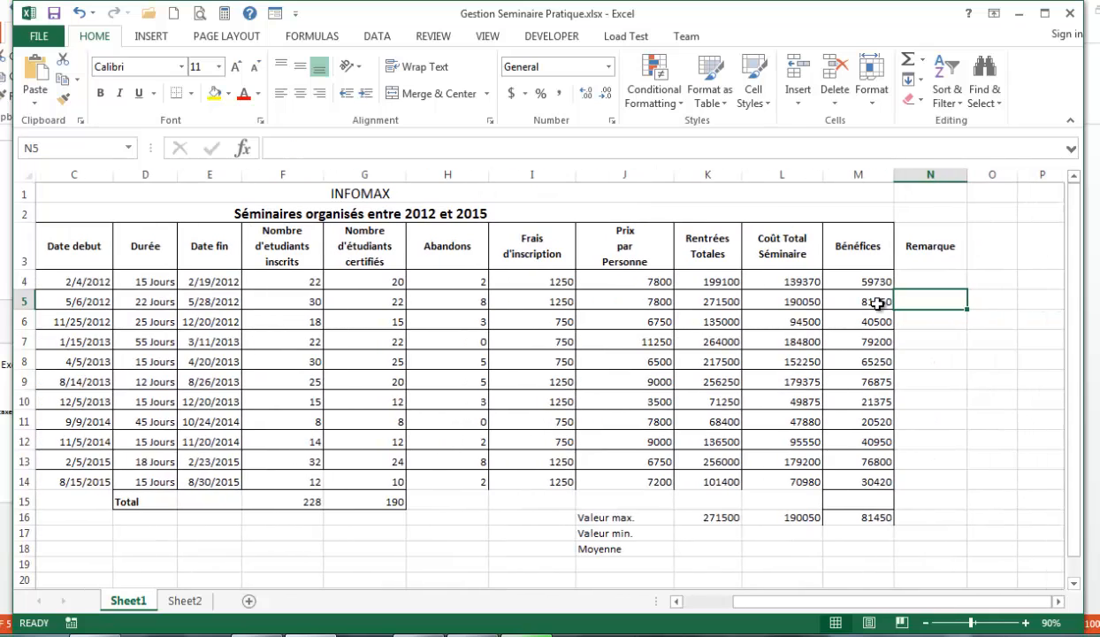
{"action": "key", "text": "Left"}
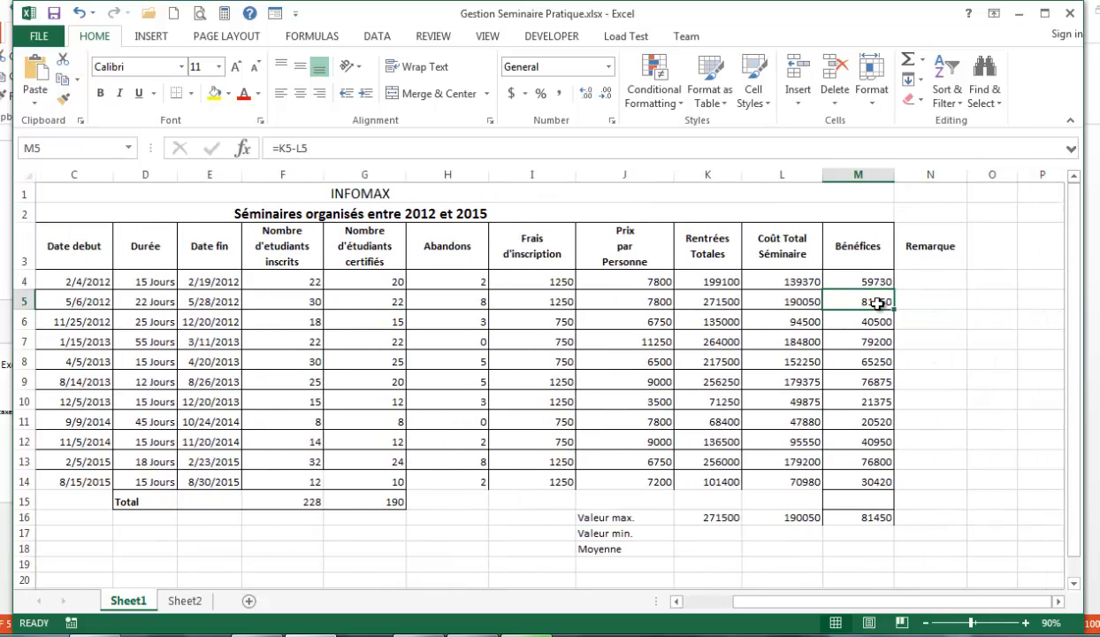